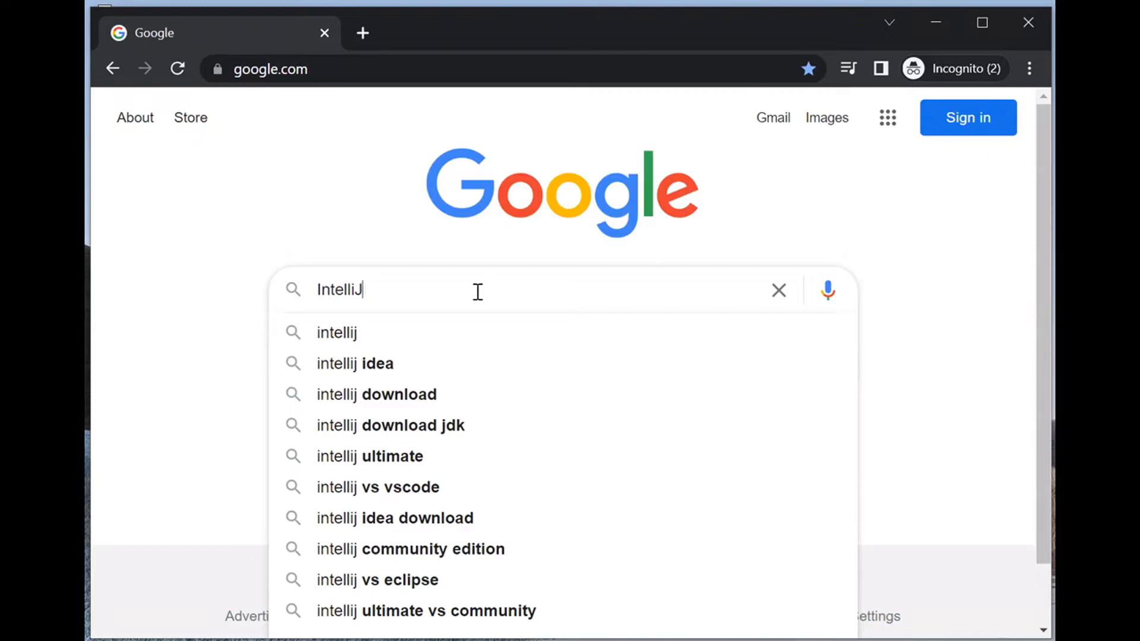
- Search the web for "IntelliJ download" and download the Windows .exe of IntelliJ IDEA Community from the JetBrains site
type("download")
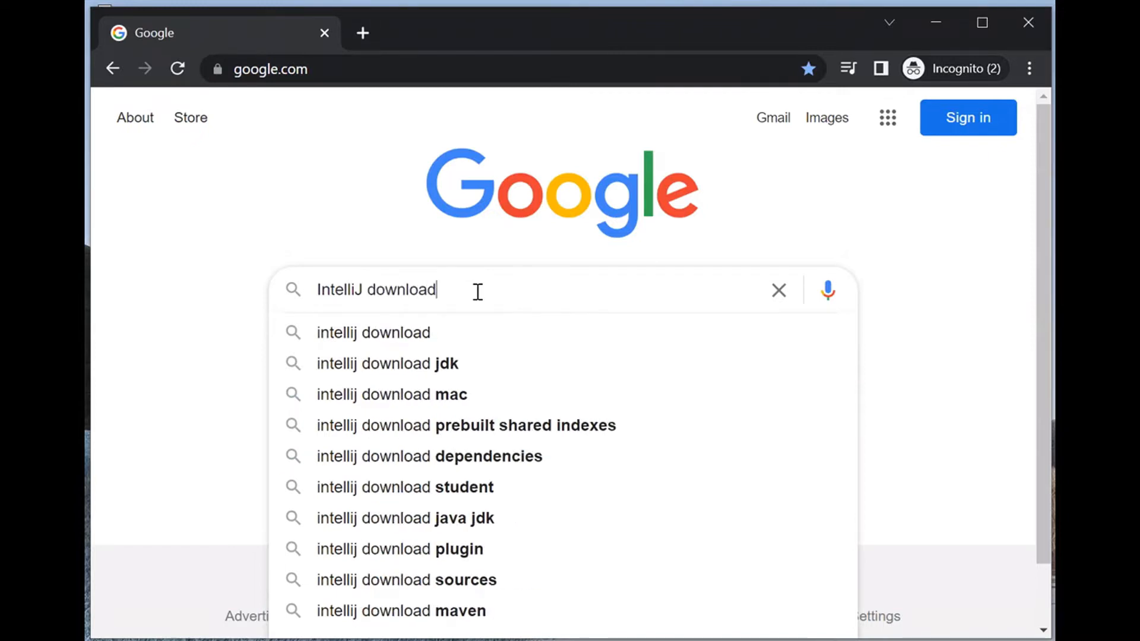
key("Return")
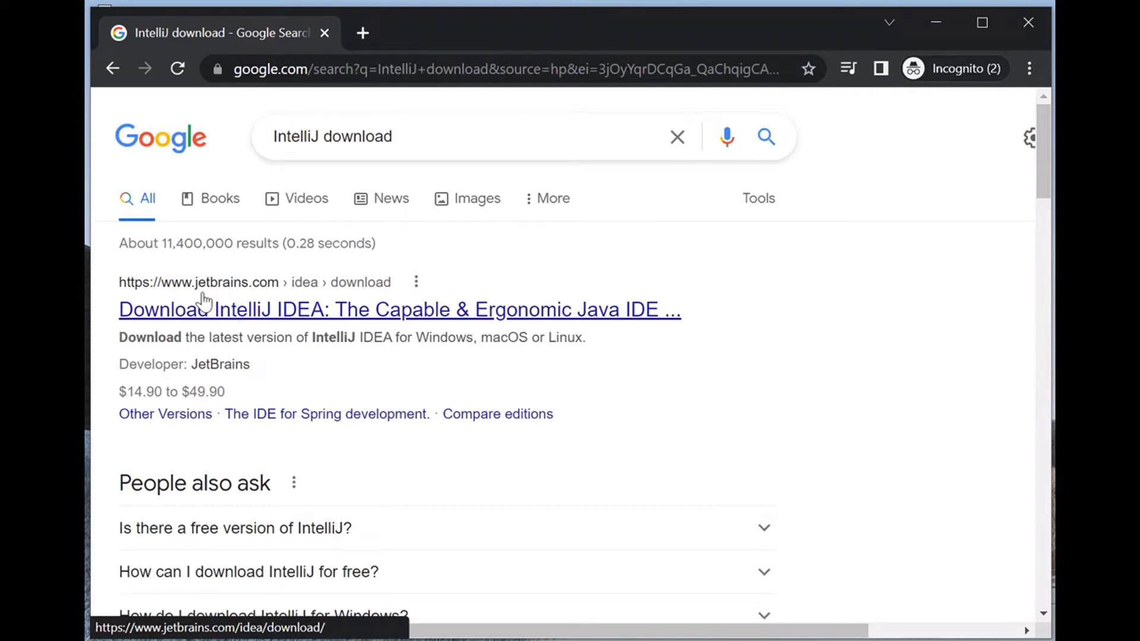
left_click(232, 316)
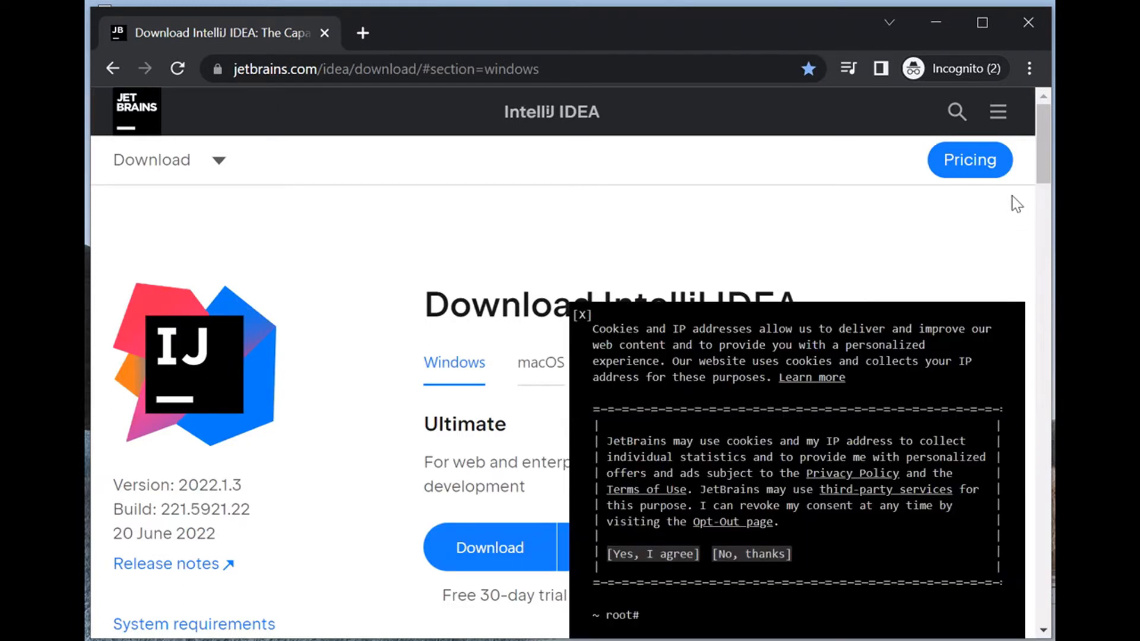
left_click_drag(1042, 152, 1047, 182)
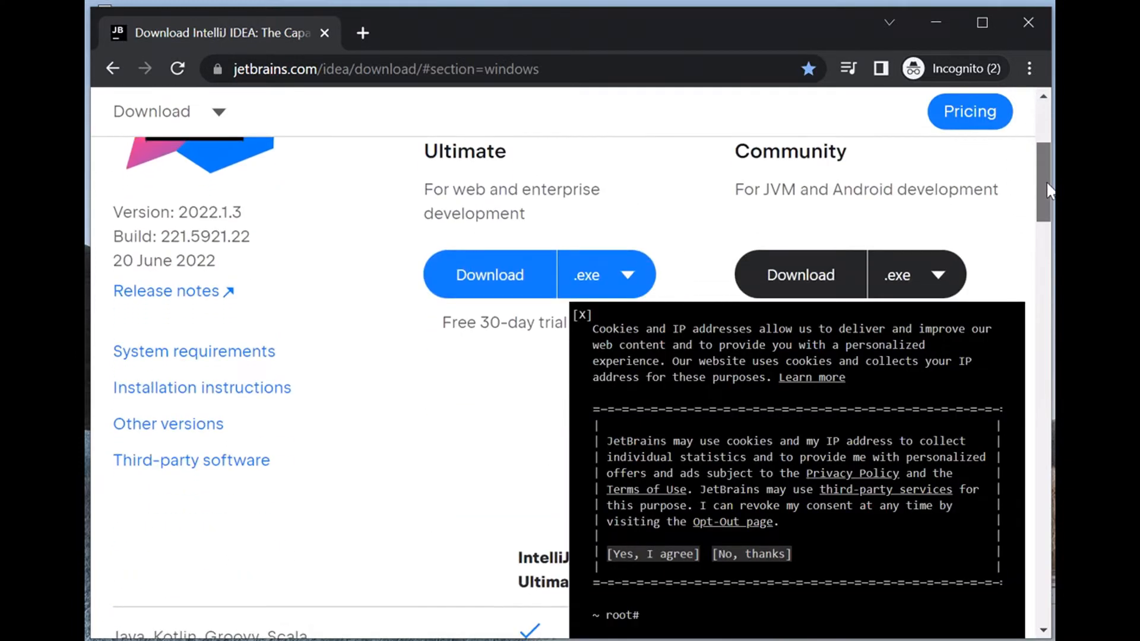
left_click(796, 277)
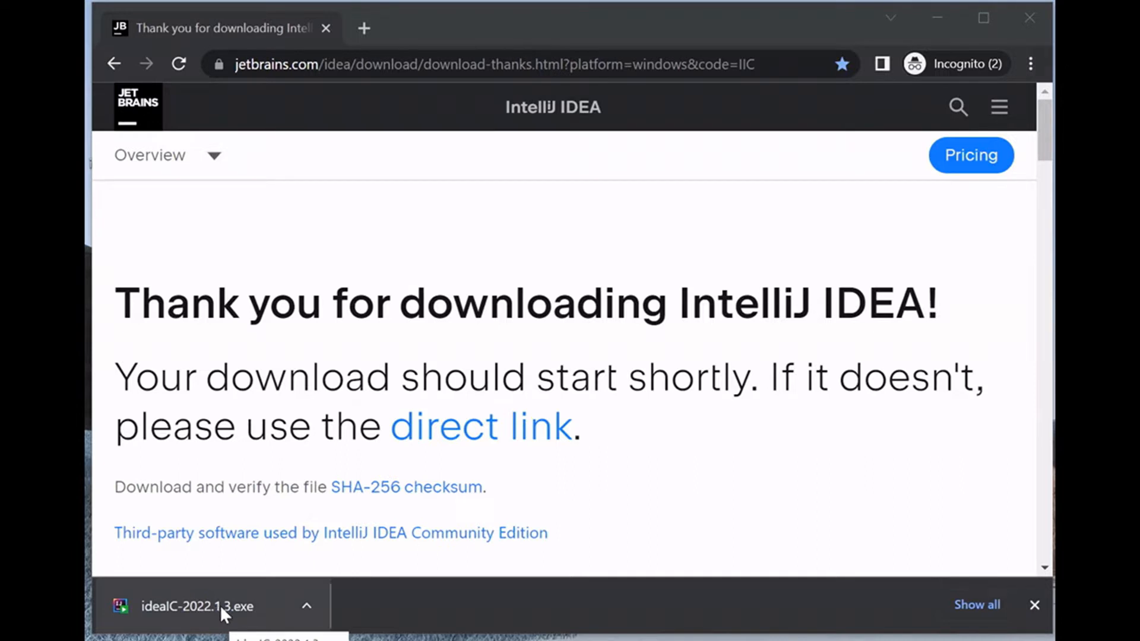
- Run the downloaded ideaIC-2022.1.3.exe with permission to change the device, and accept the default destination folder
left_click(220, 605)
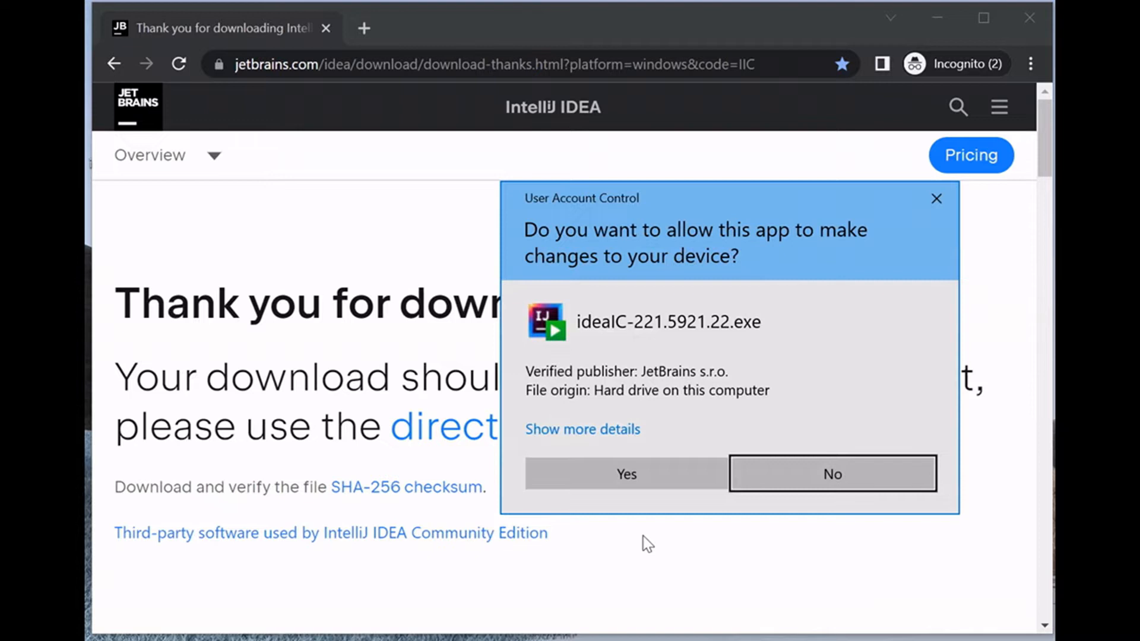
left_click(622, 477)
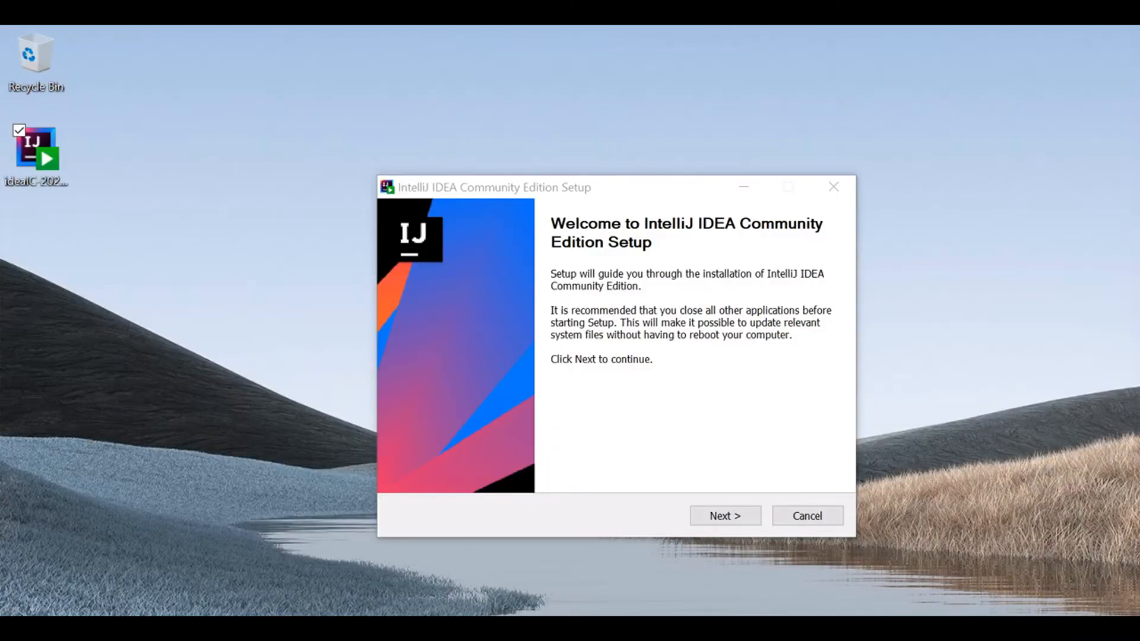
left_click(725, 519)
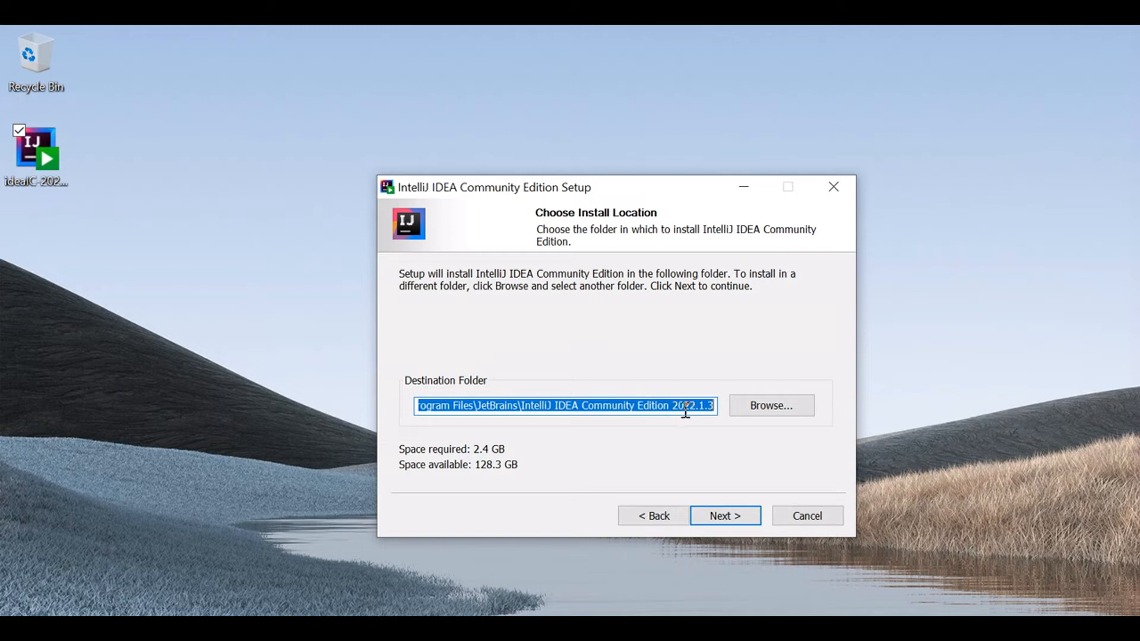
left_click(736, 514)
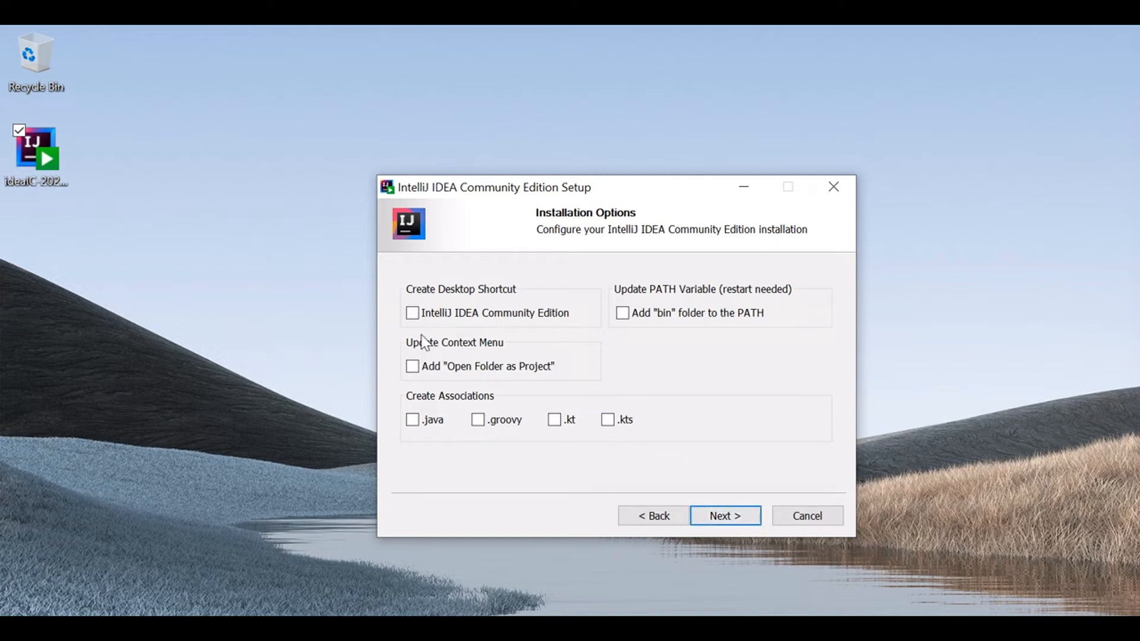
- Enable the desktop shortcut and adding the "bin" folder to the PATH, and install with the JetBrains Start Menu folder
left_click(414, 315)
left_click(623, 315)
left_click(732, 516)
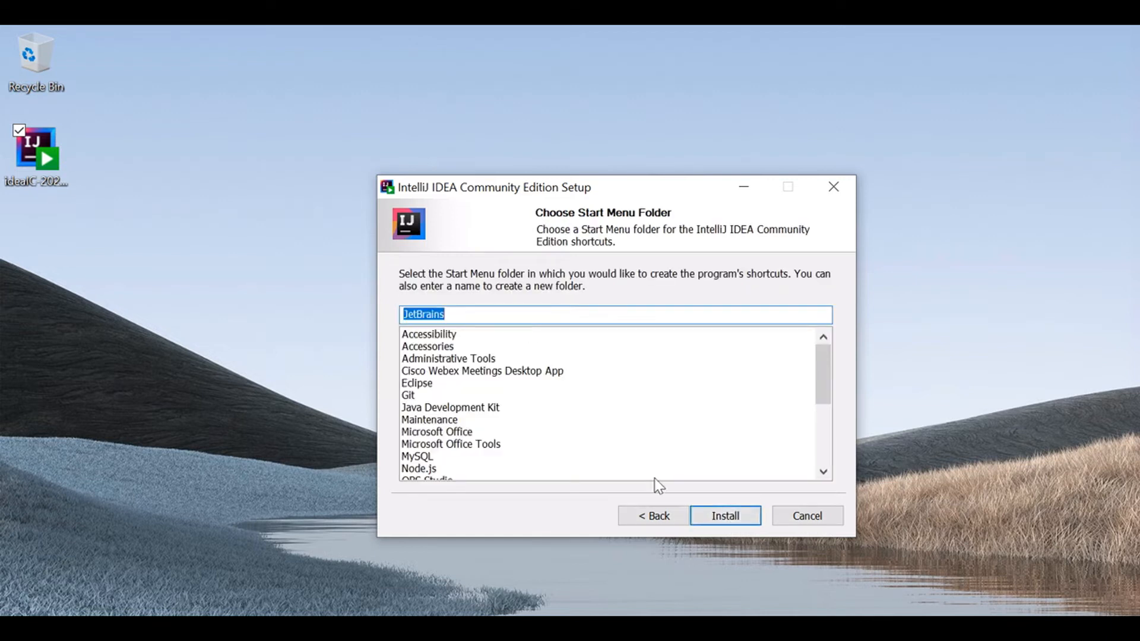
left_click(726, 515)
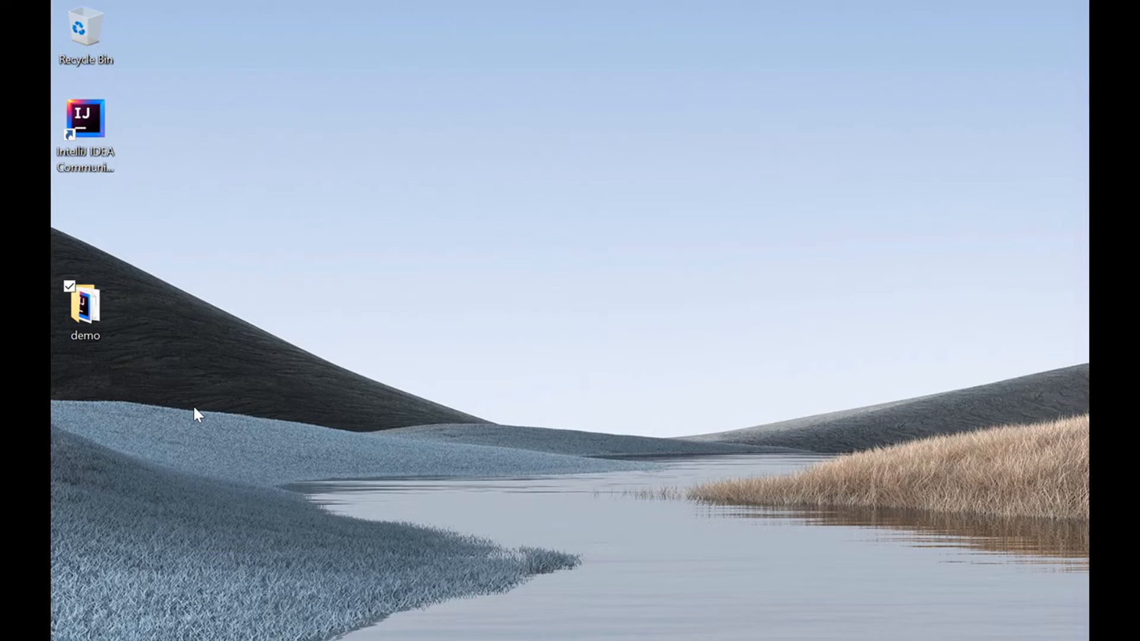
- Open pom.xml from the desktop's demo folder in IntelliJ IDEA and highlight the returned Hello World text in the Hello class
left_click(86, 119)
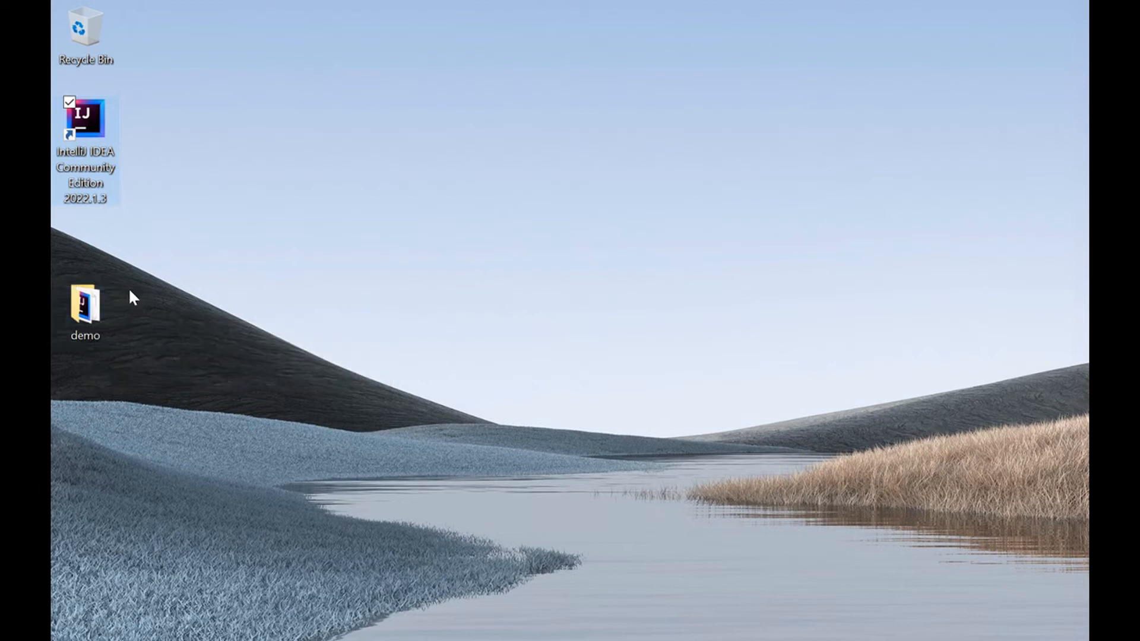
double_click(84, 309)
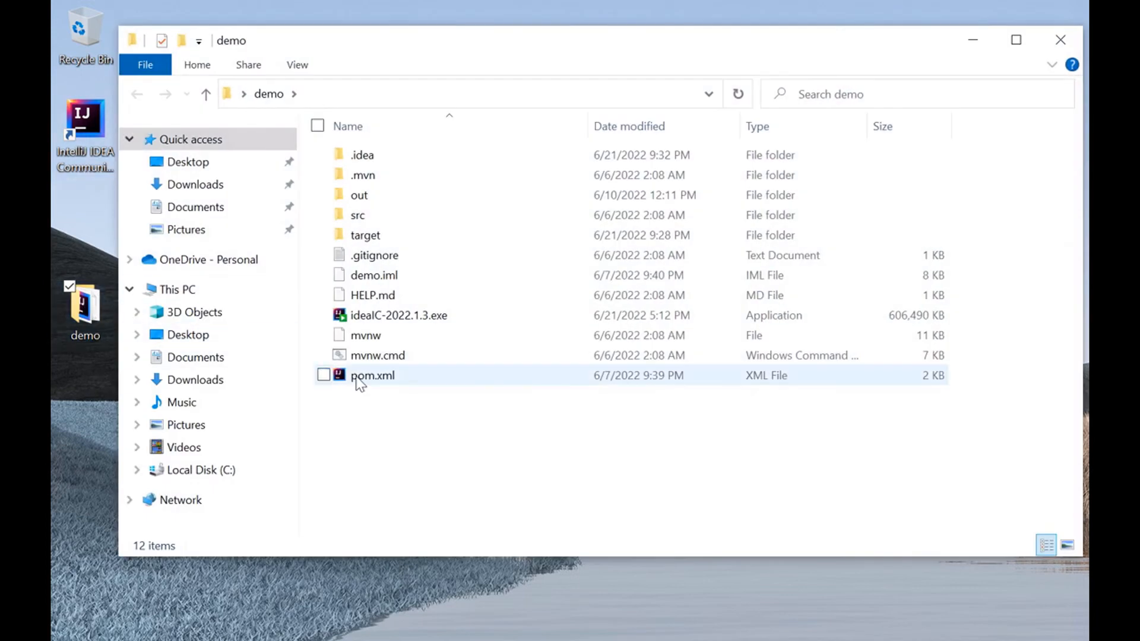
left_click(369, 385)
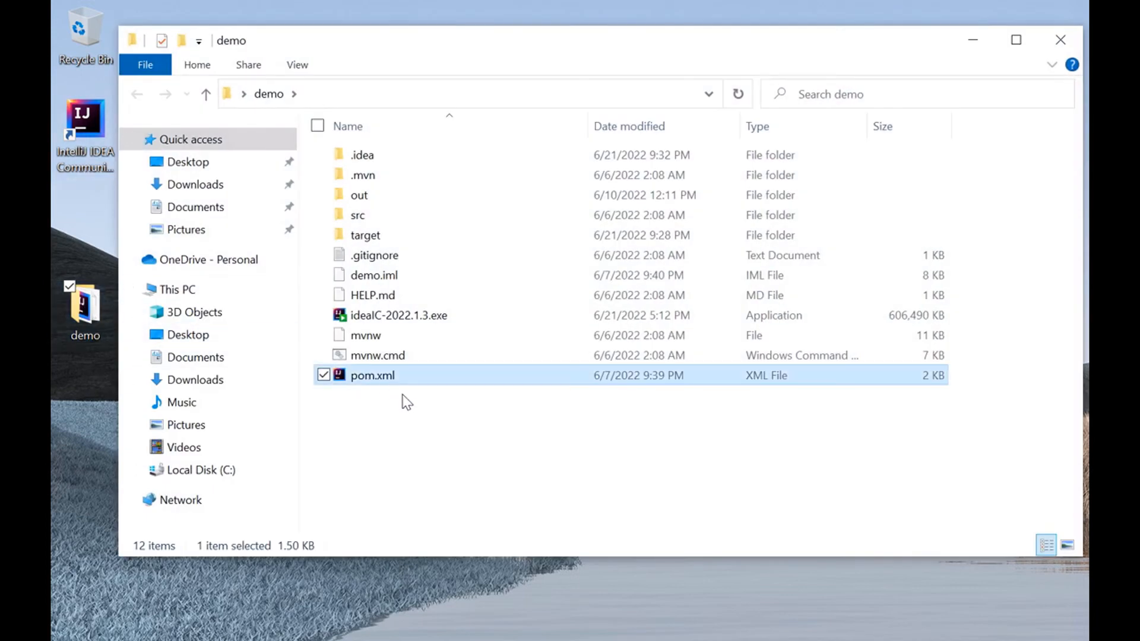
double_click(373, 377)
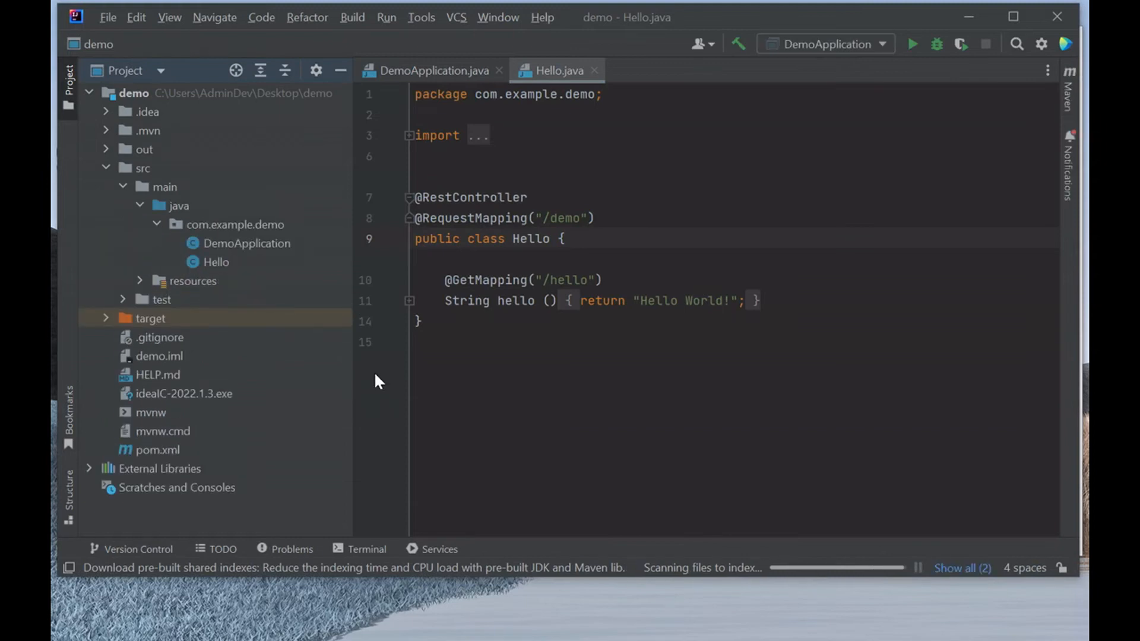
double_click(222, 264)
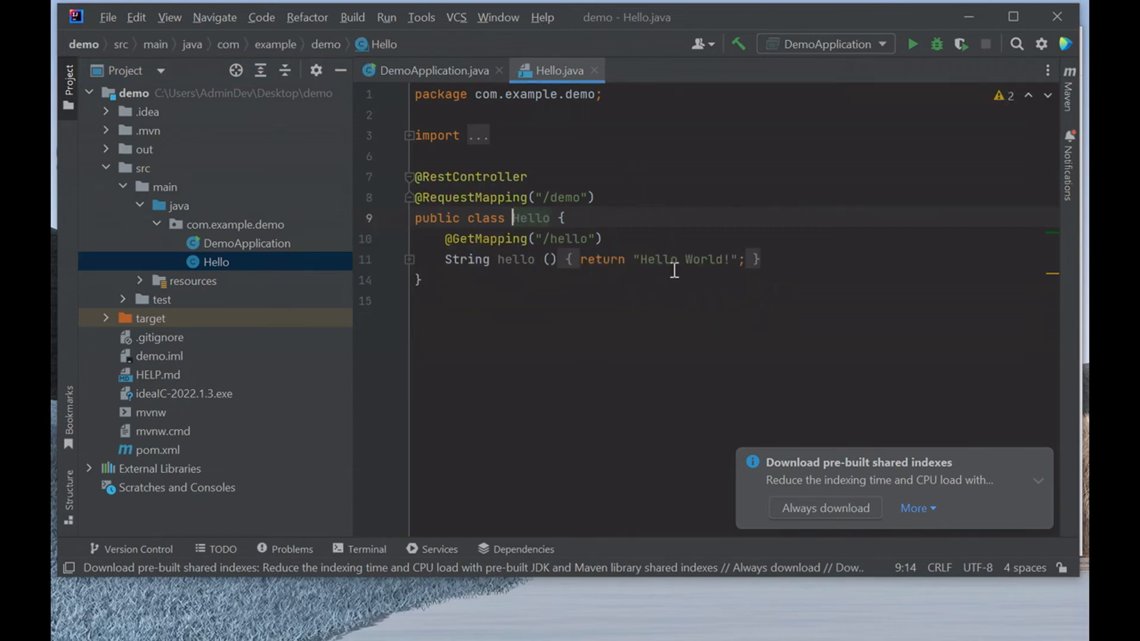
left_click_drag(723, 258, 649, 257)
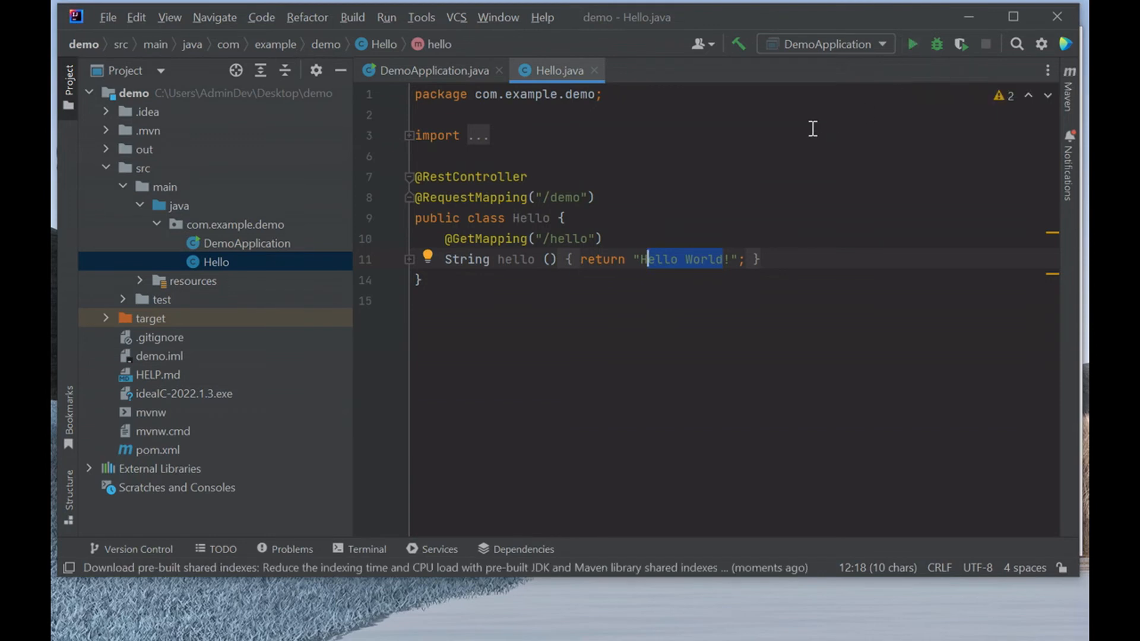
- Set the JDK for importer to Use JAVA_HOME in the Maven importing settings and accept the settings
left_click(105, 20)
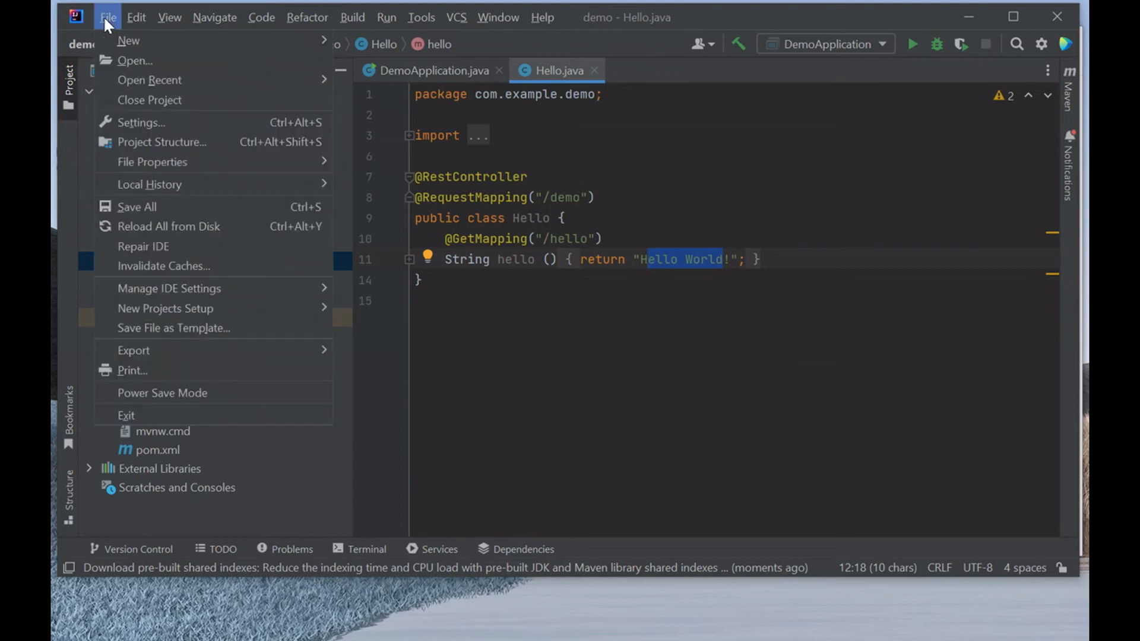
left_click(131, 122)
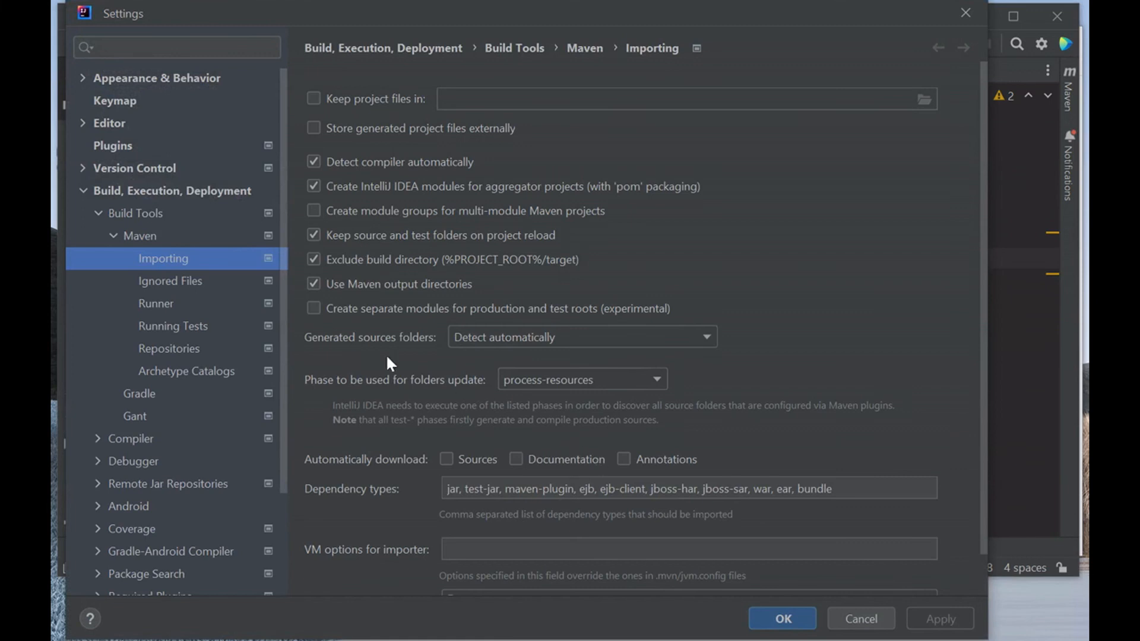
left_click(110, 189)
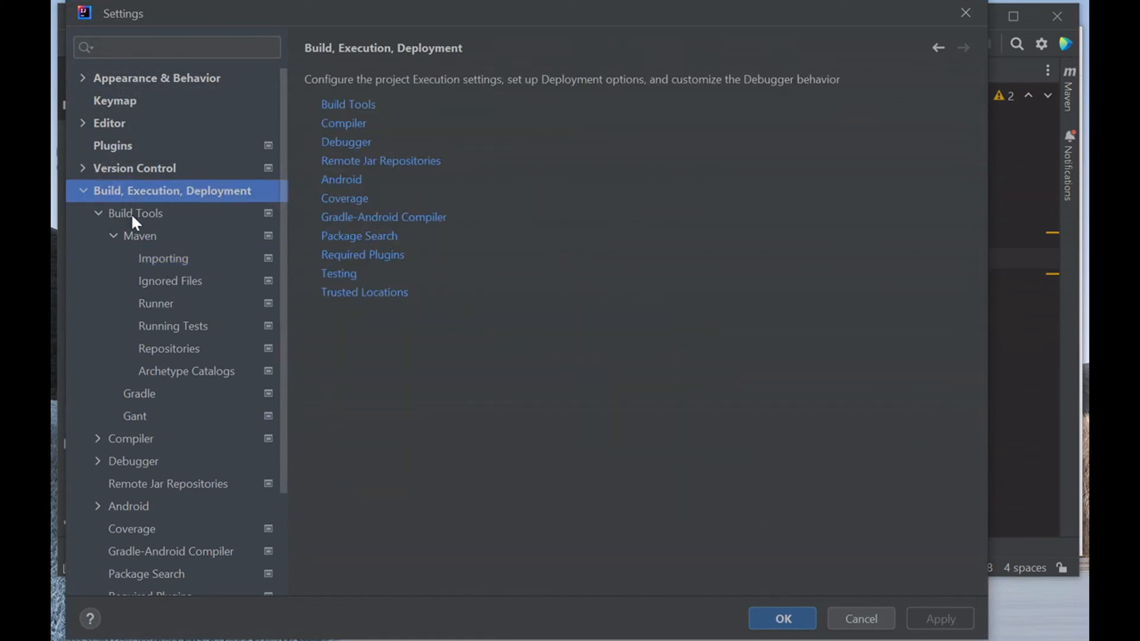
left_click(130, 213)
left_click(140, 230)
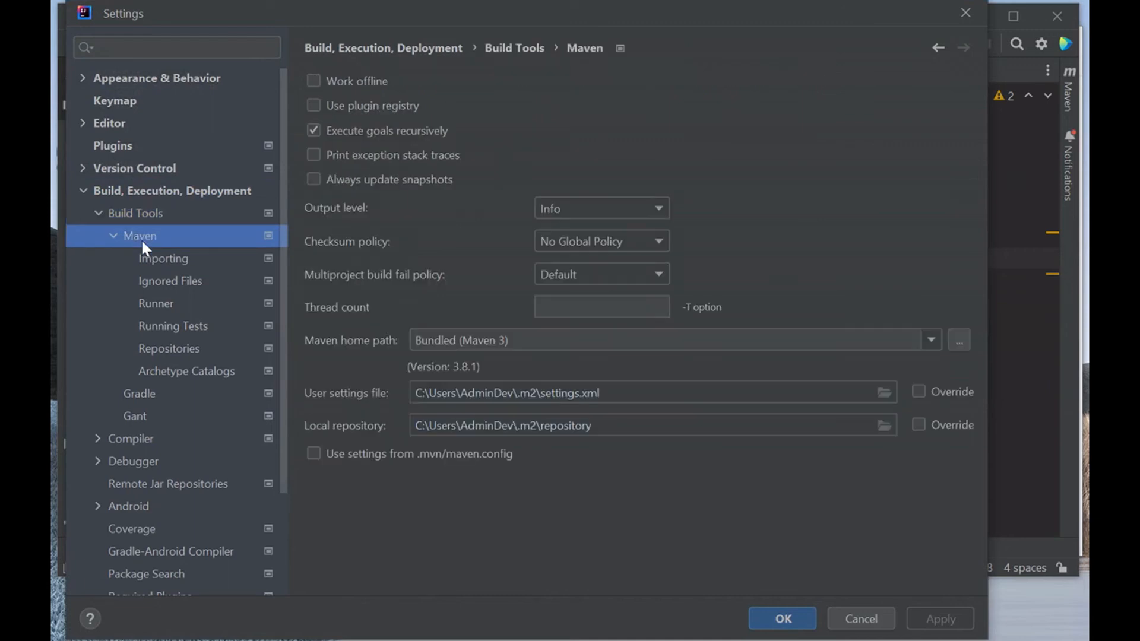
left_click(152, 260)
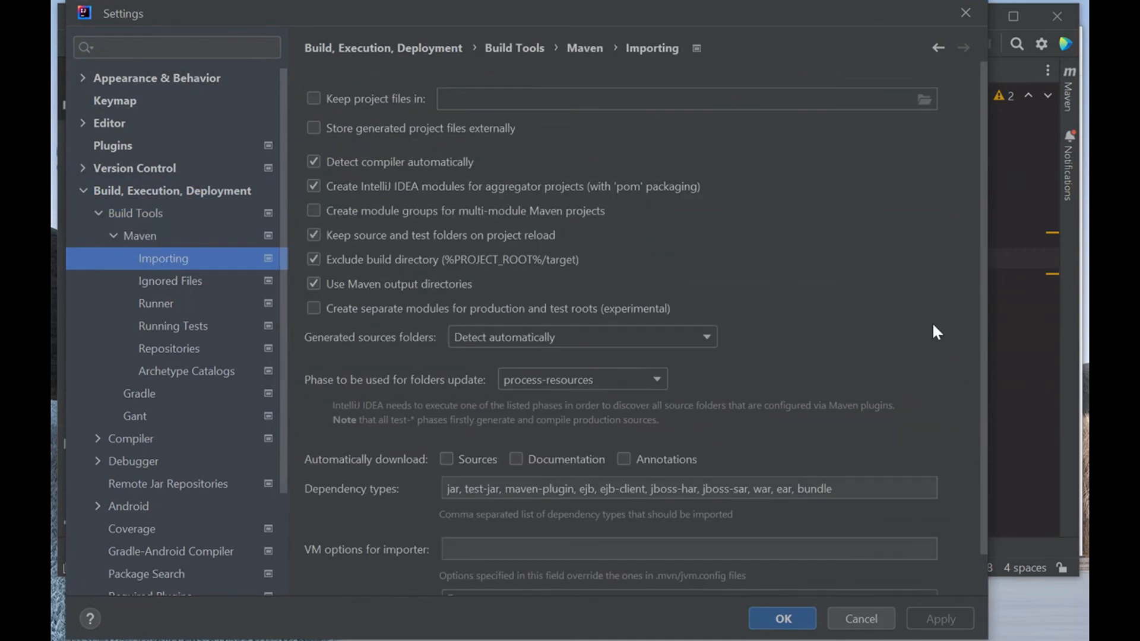
left_click_drag(981, 323, 981, 429)
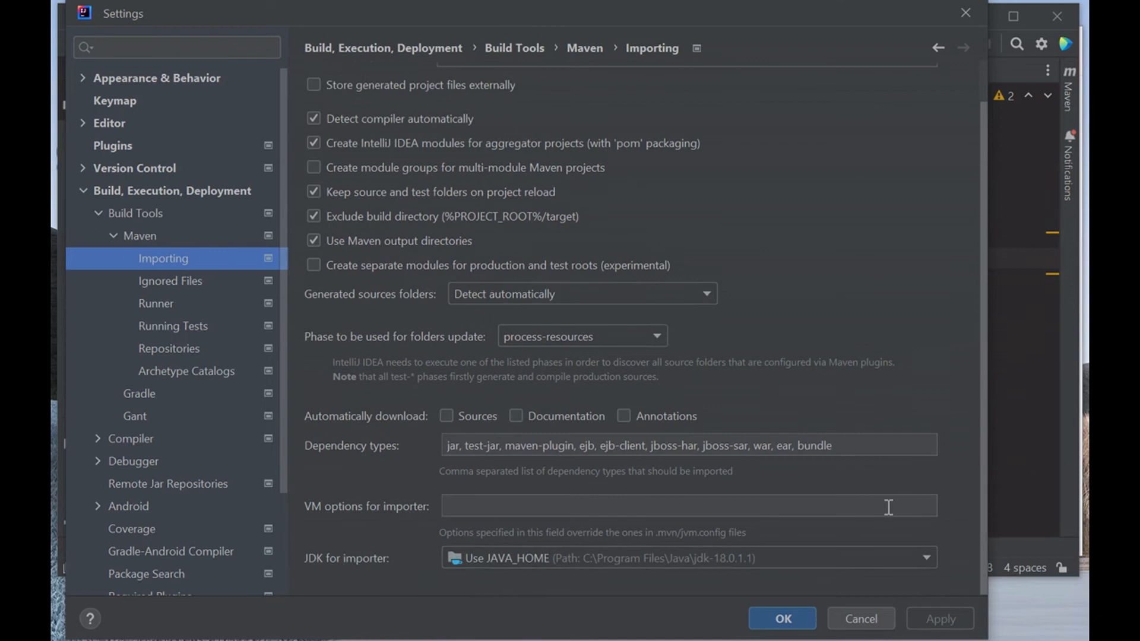
left_click(890, 557)
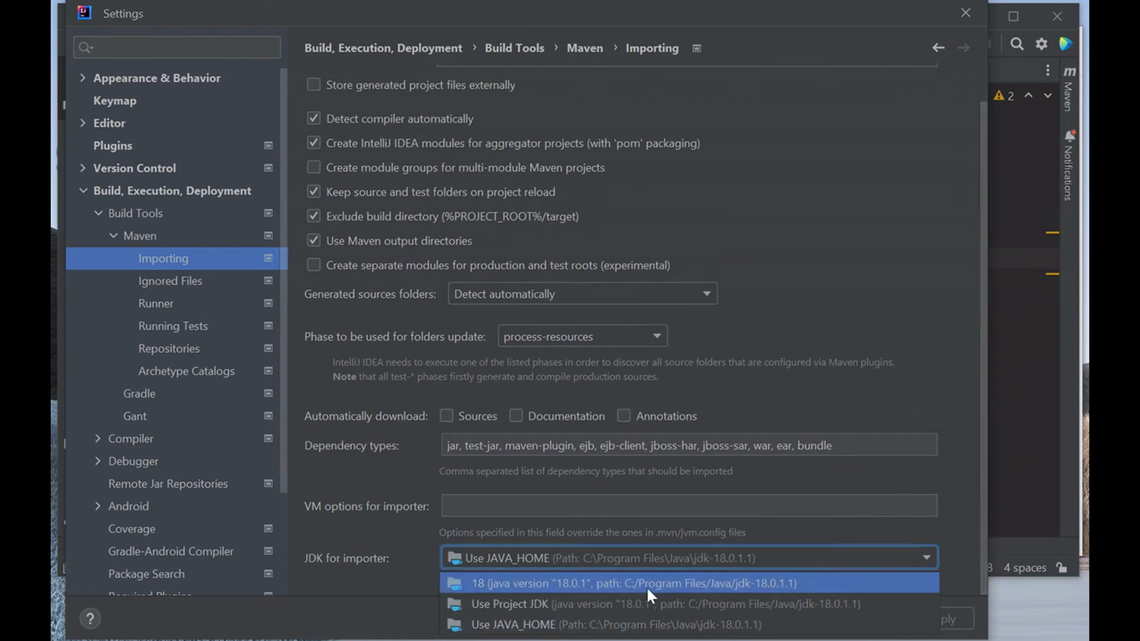
left_click(515, 631)
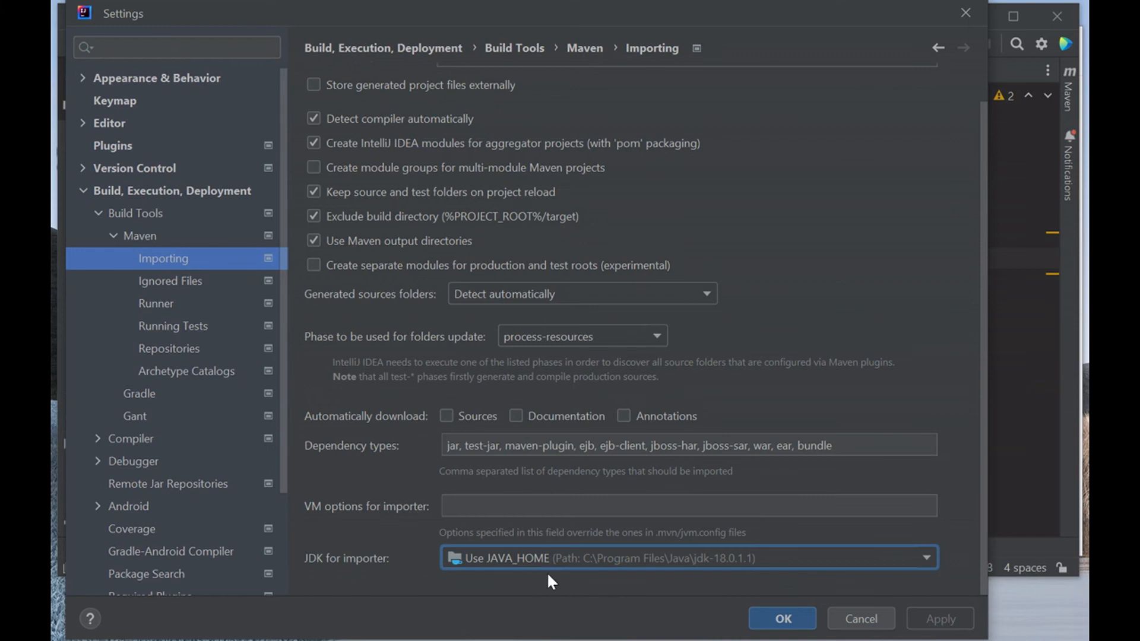
left_click(776, 614)
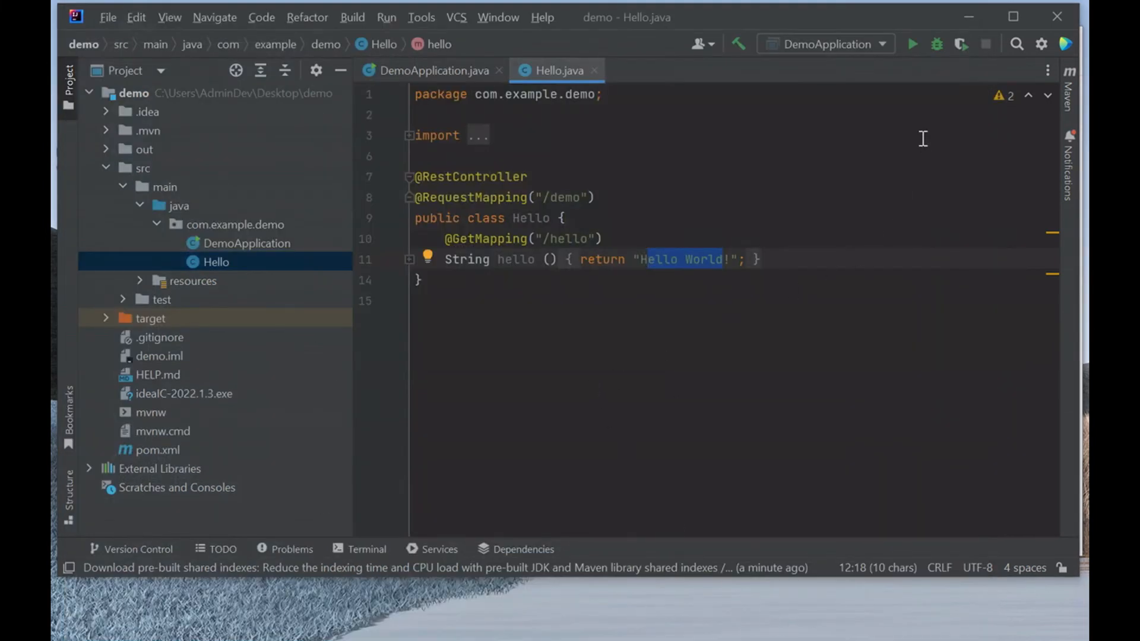
- Run DemoApplication and check the Tomcat startup port in the console output against the greeting text in the Hello class
left_click(913, 42)
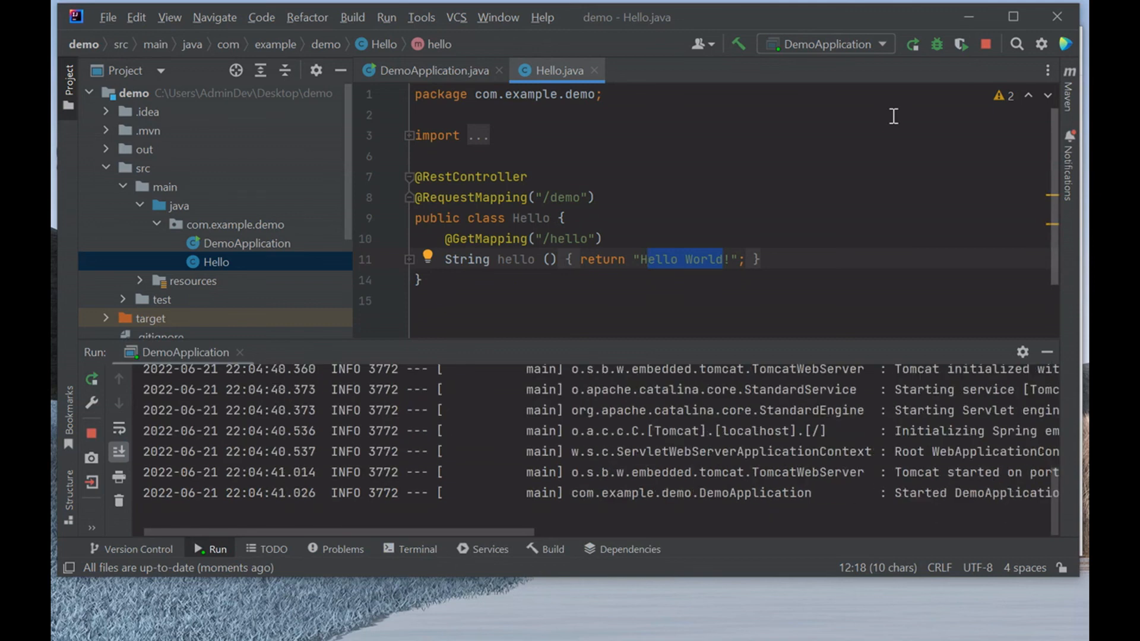
left_click_drag(450, 531, 608, 525)
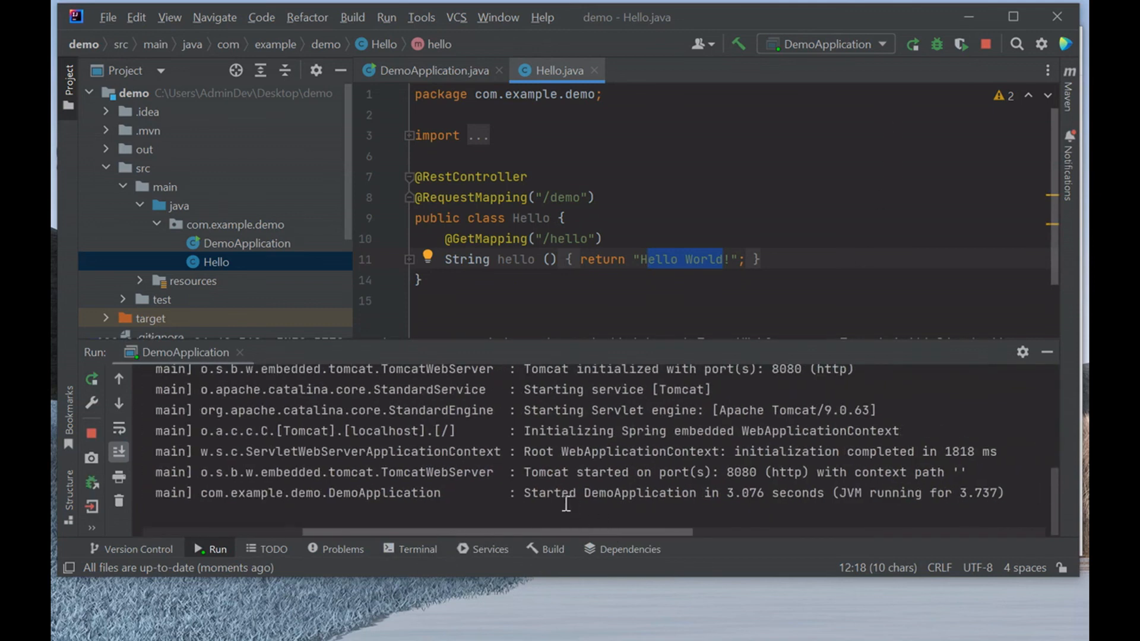
left_click(525, 473)
left_click_drag(524, 473, 758, 472)
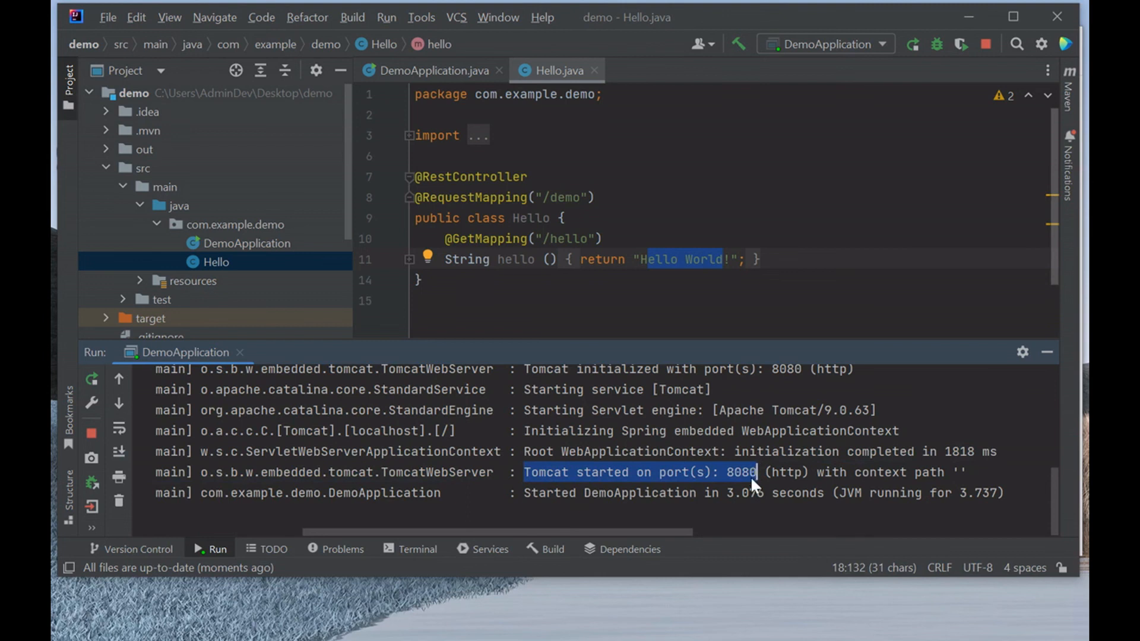
left_click_drag(639, 260, 730, 259)
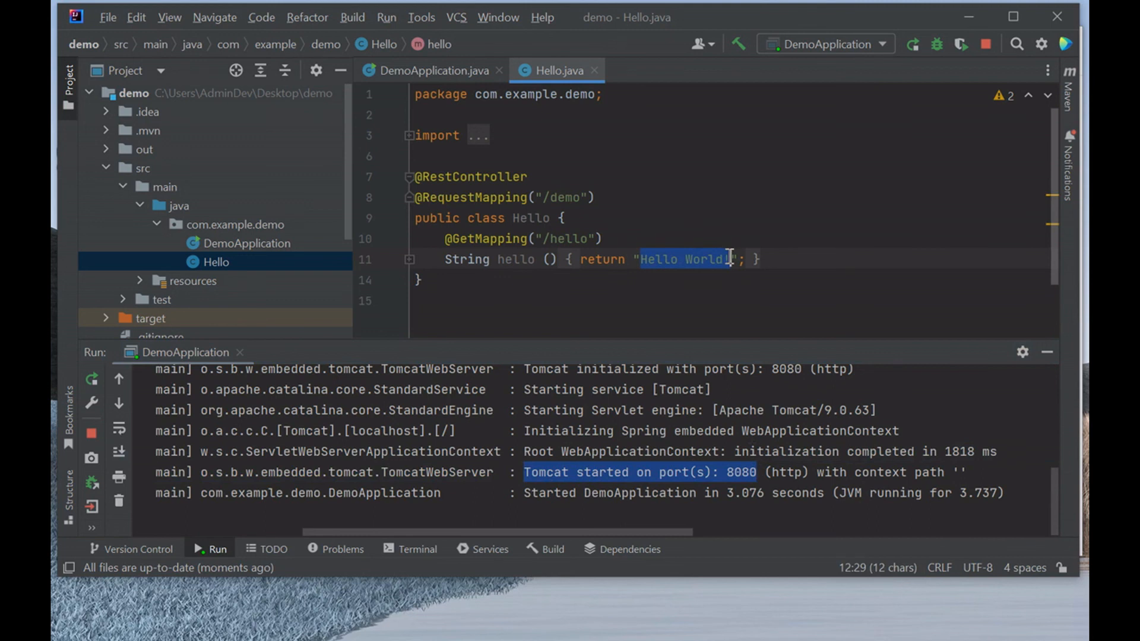
- Switch to the Chrome browser and load localhost:8080/demo/hello
left_click(285, 639)
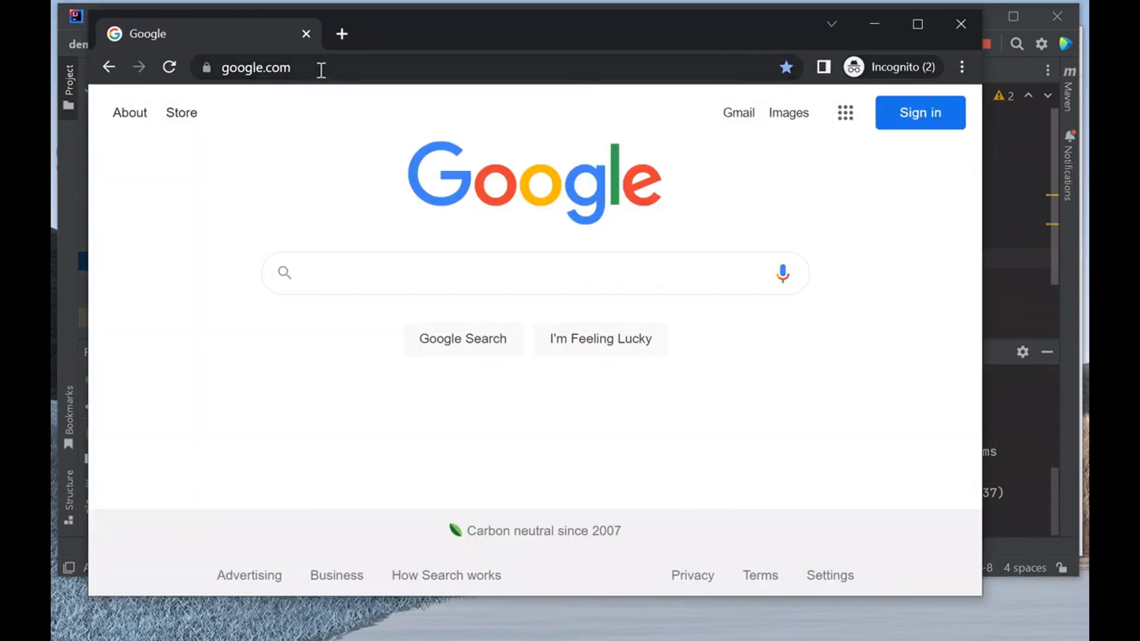
left_click(321, 70)
type("localhost:8080")
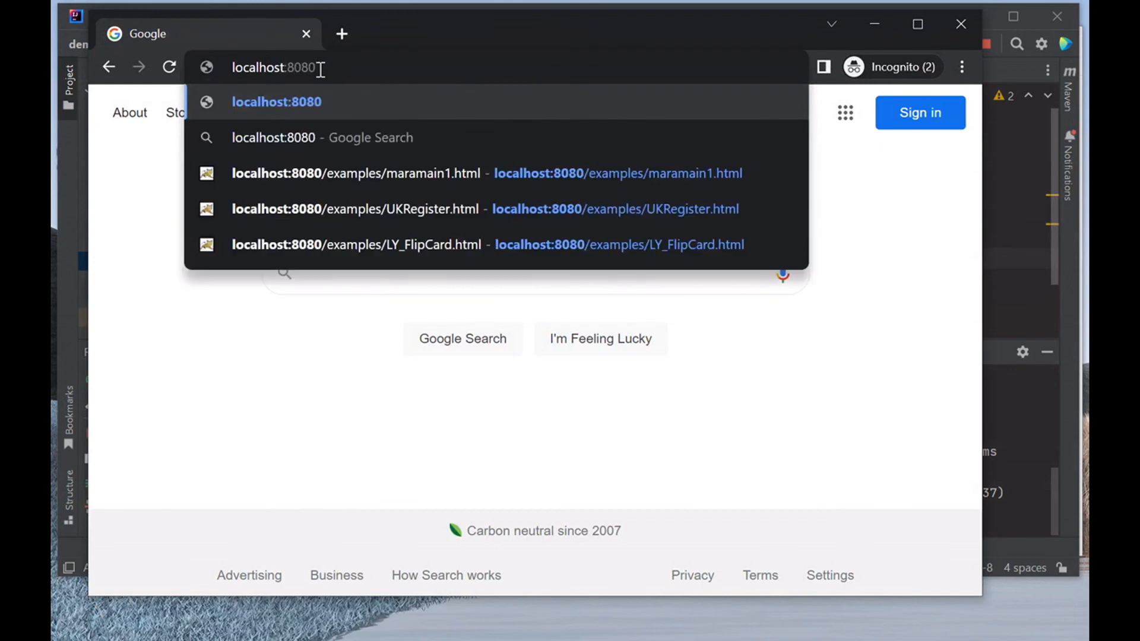
type("/")
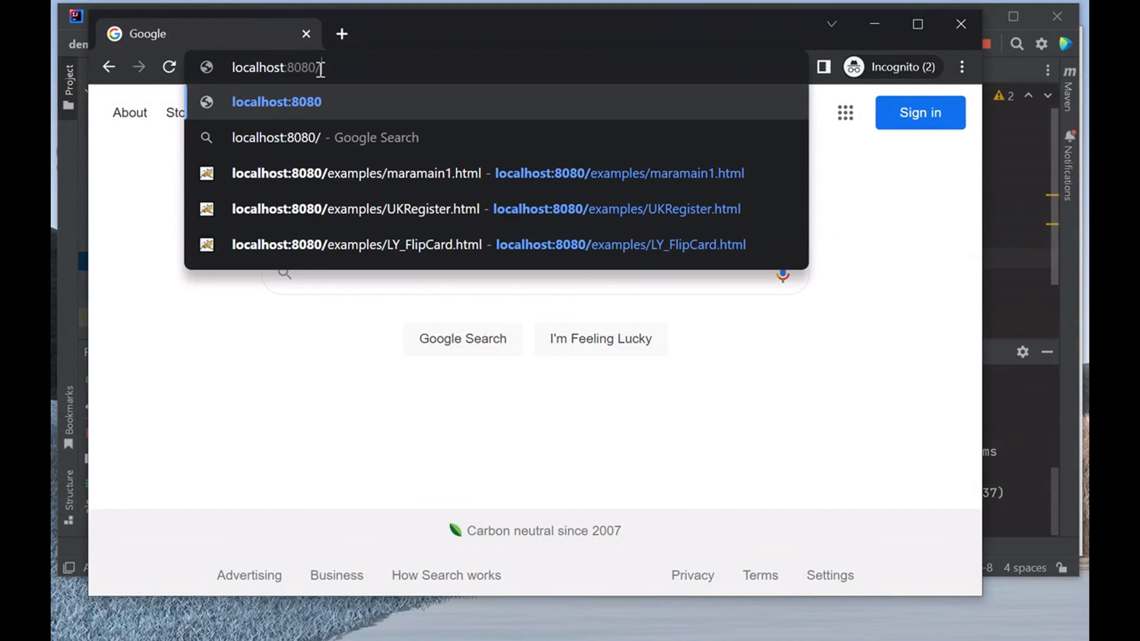
type("demo/hello")
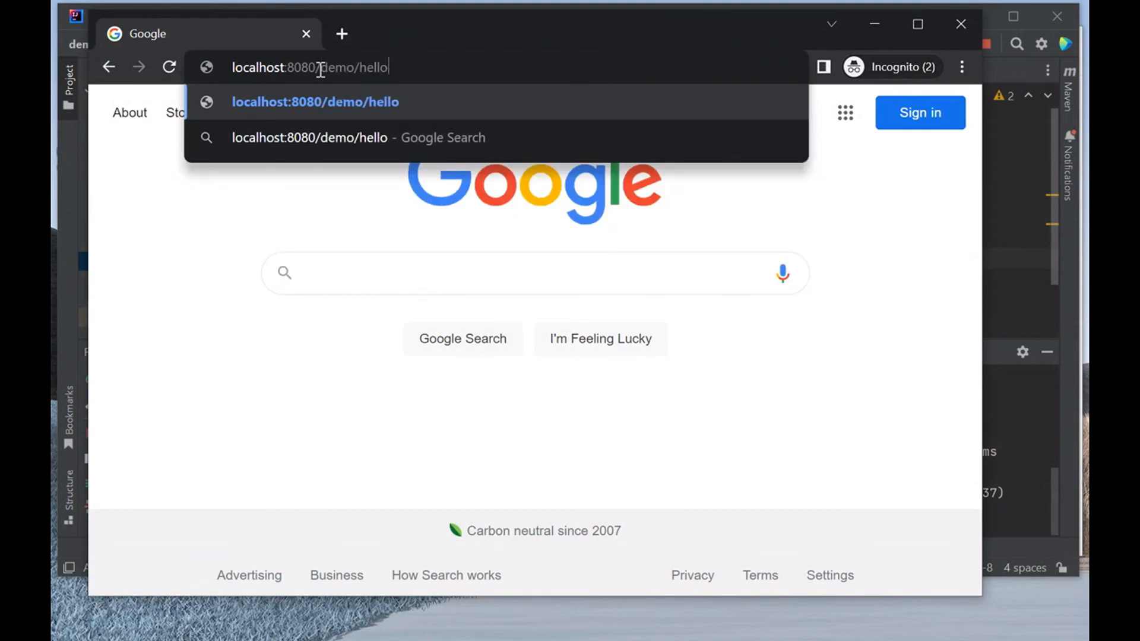
key("Return")
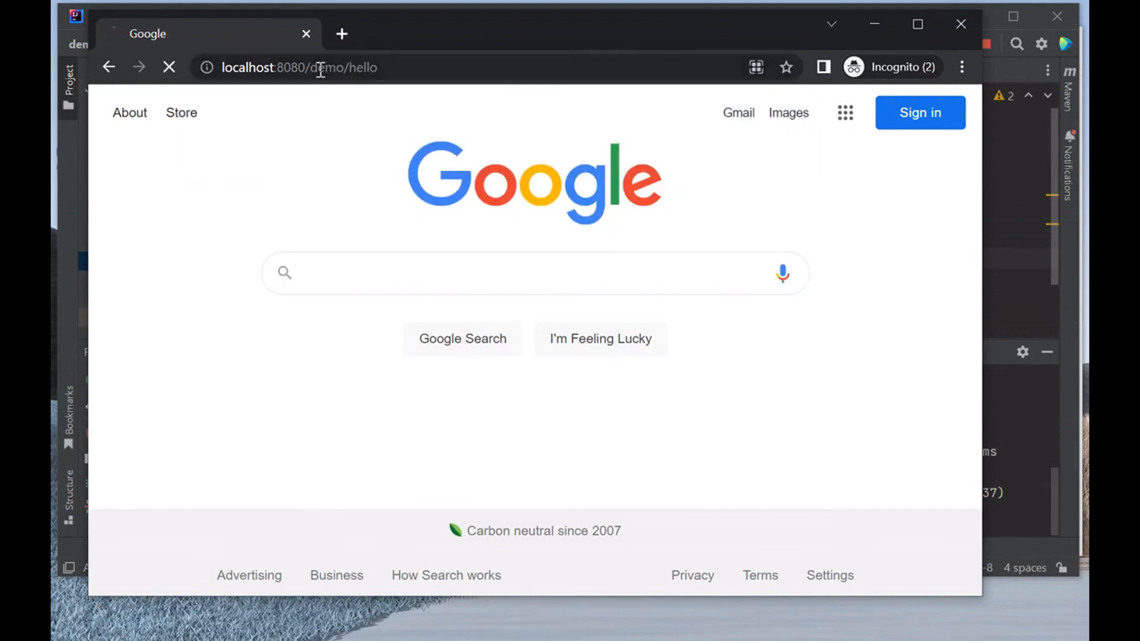